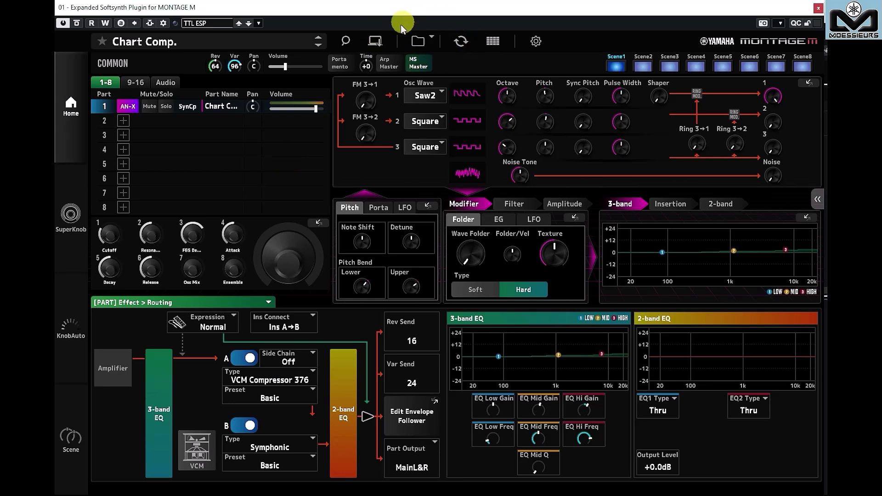
Load SpectralMove.Y2L from the MONTAGE_M_Spectral_Move_8xosdB folder into the ESP
click(424, 41)
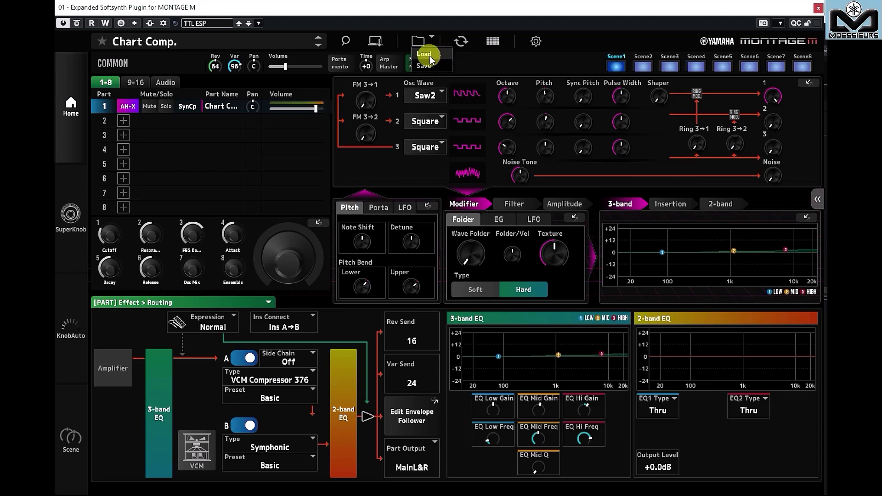
click(429, 55)
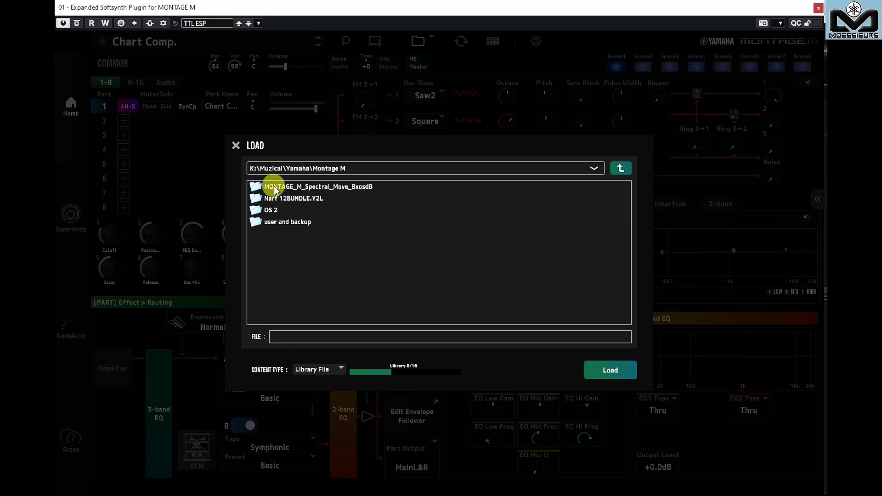
double_click(323, 189)
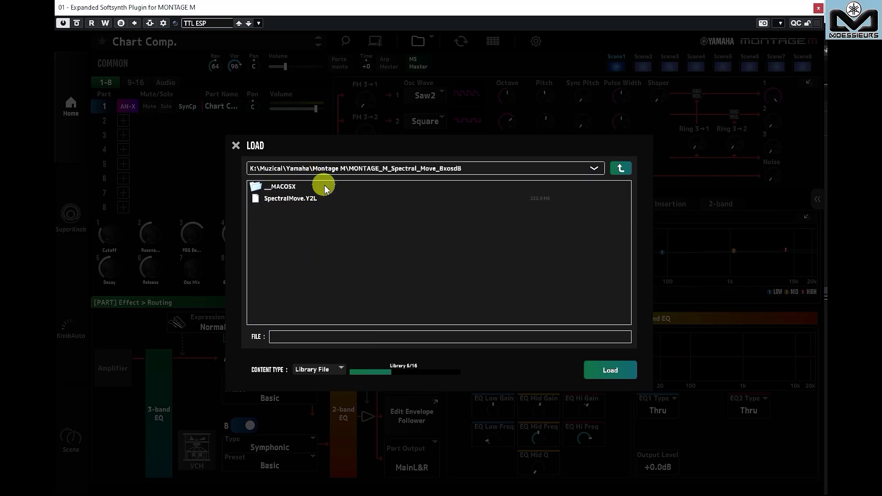
click(290, 199)
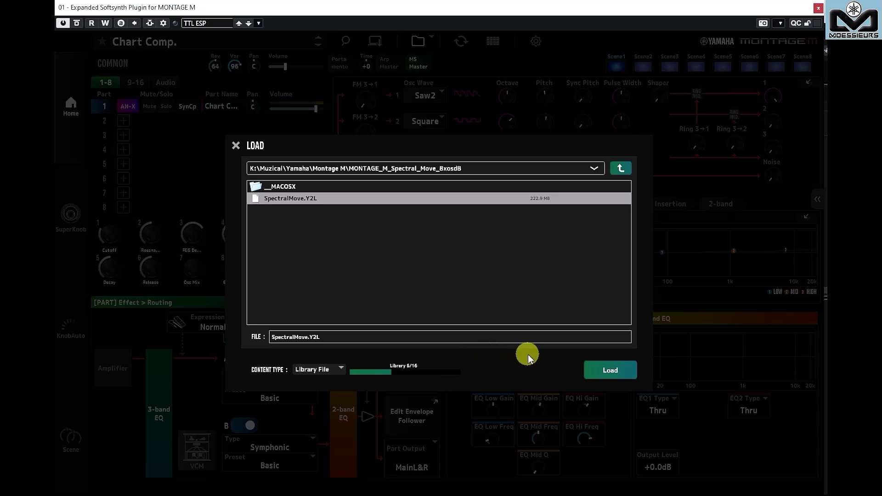
click(612, 370)
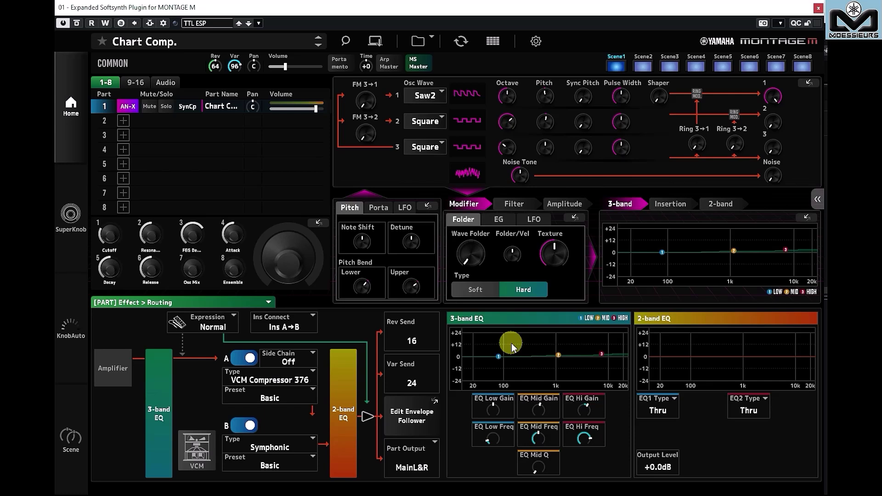
Filter Category Search to the SpectralMove bank, try Piano and Ethnic, then clear the category
click(348, 41)
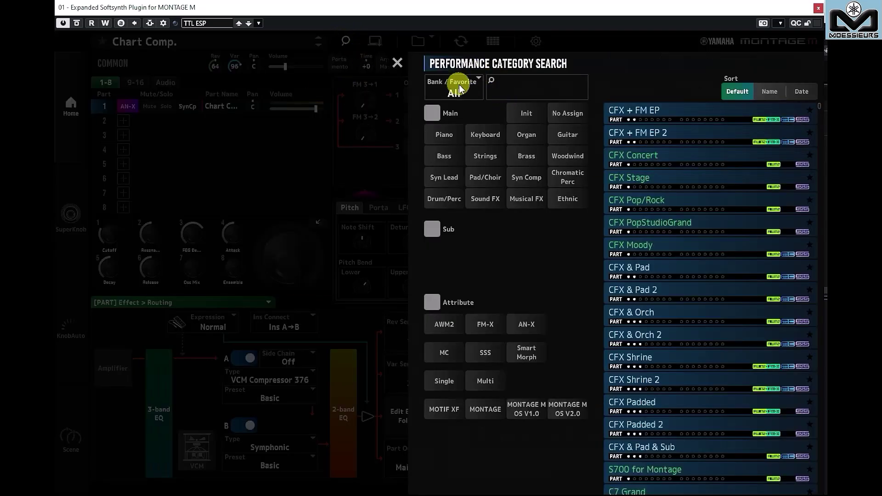
click(459, 84)
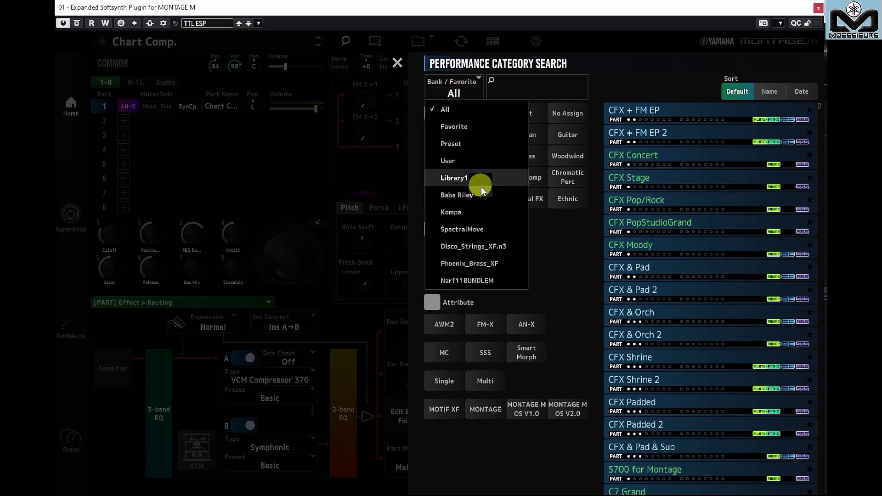
click(506, 232)
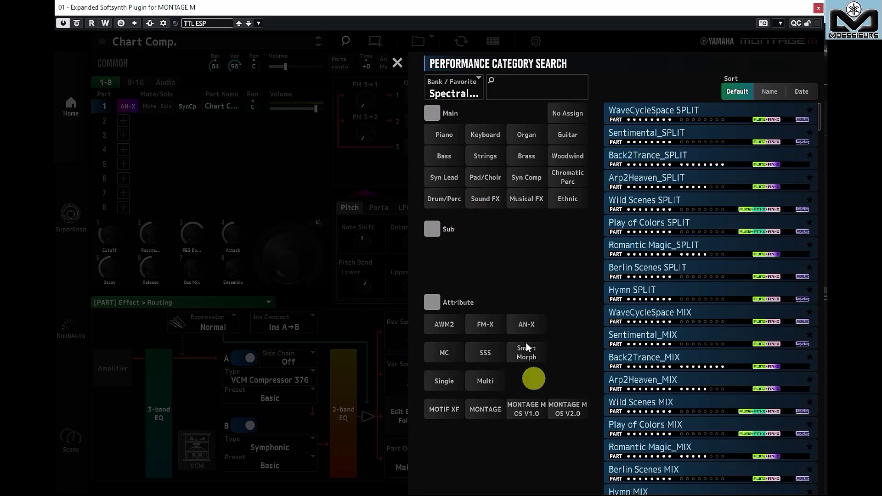
click(444, 136)
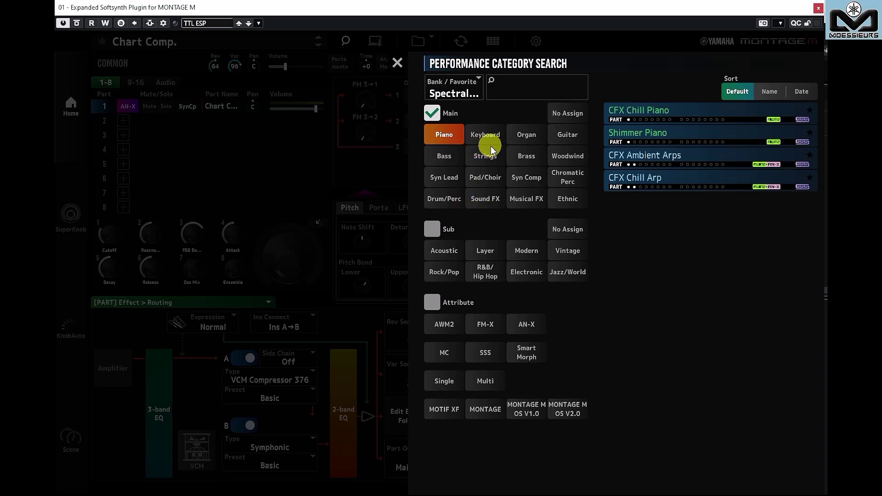
click(564, 197)
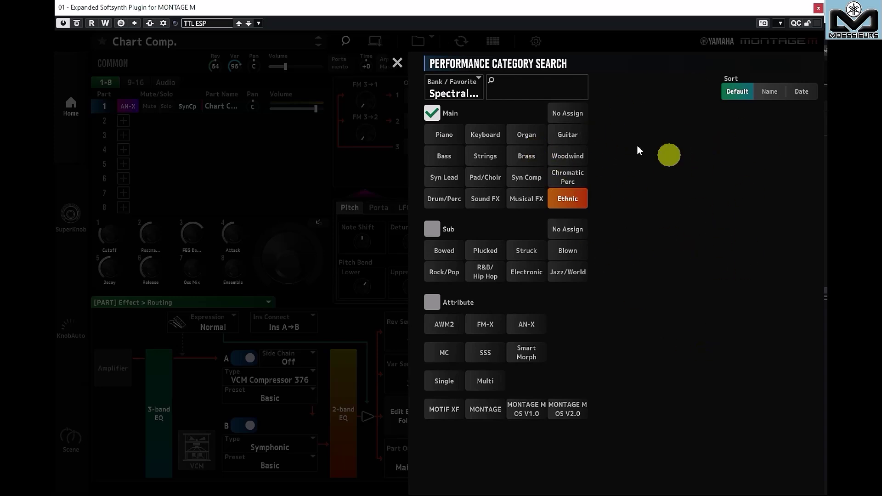
click(432, 113)
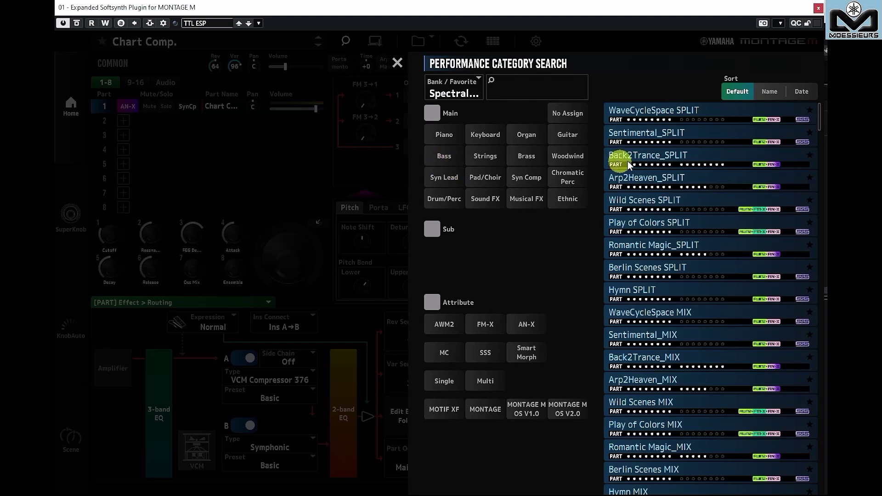
Audition WaveCycleSpace SPLIT and Berlin Scenes SPLIT, scroll the list, and close the search panel
click(648, 114)
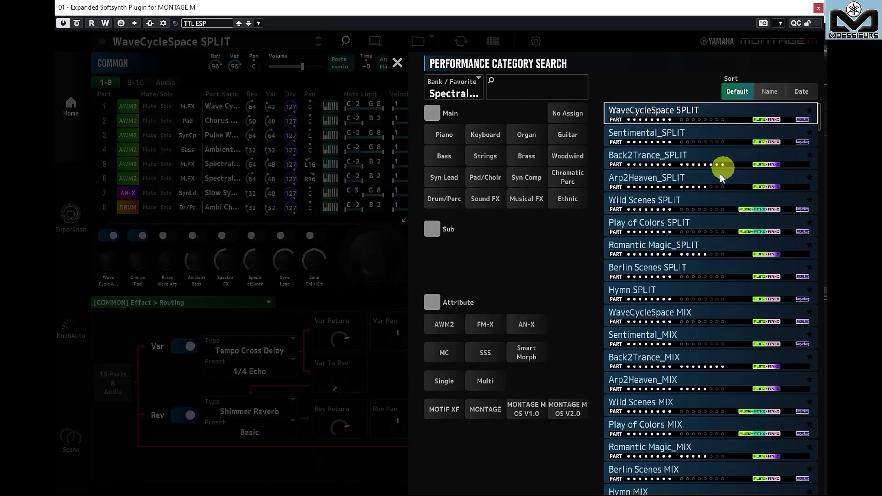
click(658, 272)
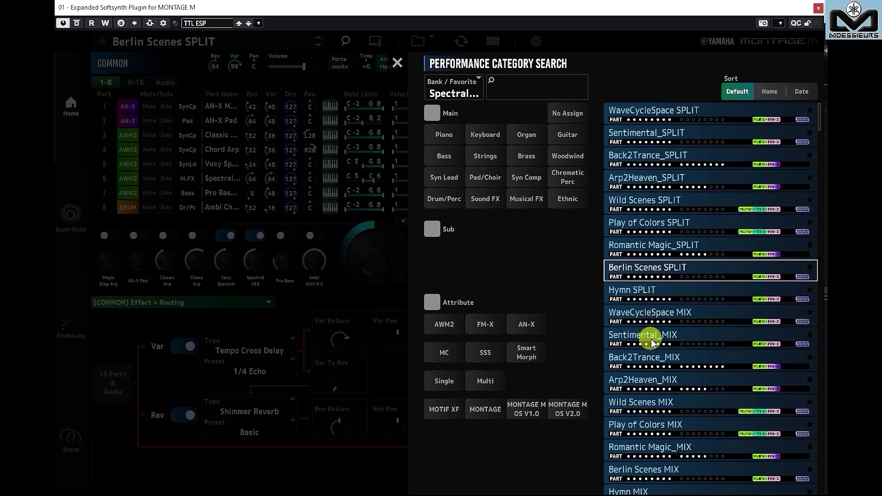
scroll(675, 229, down, 2)
scroll(671, 230, down, 4)
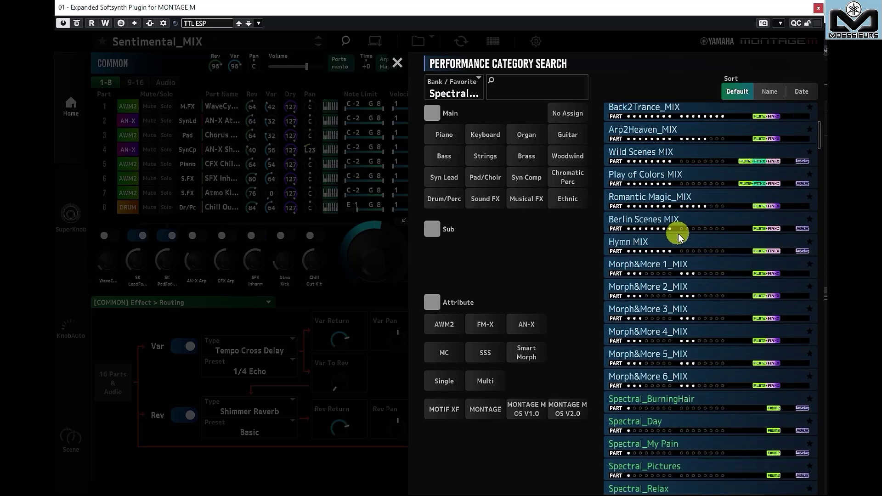
scroll(666, 257, down, 3)
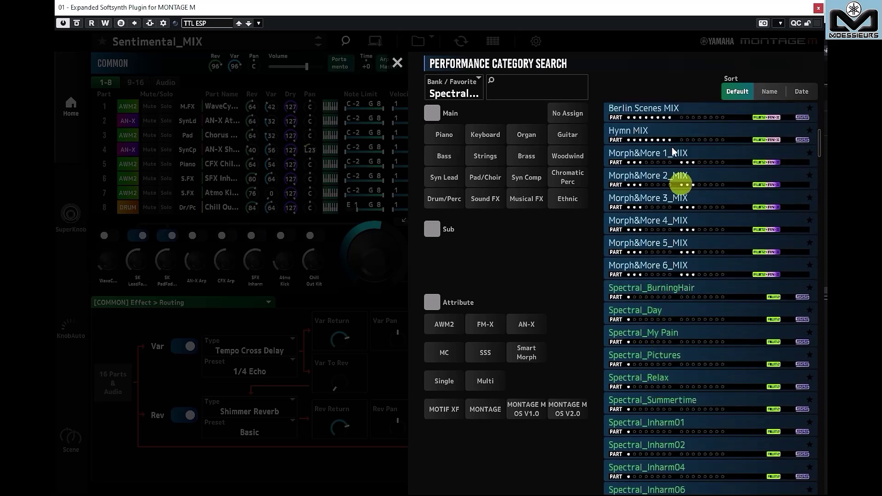
click(399, 60)
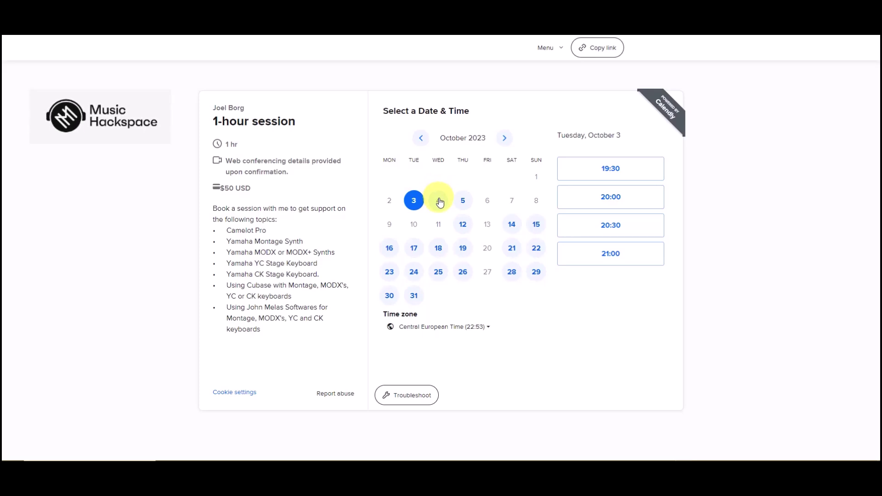
Pick Wednesday, October 4 at 20:30 and continue to the booking form
click(439, 198)
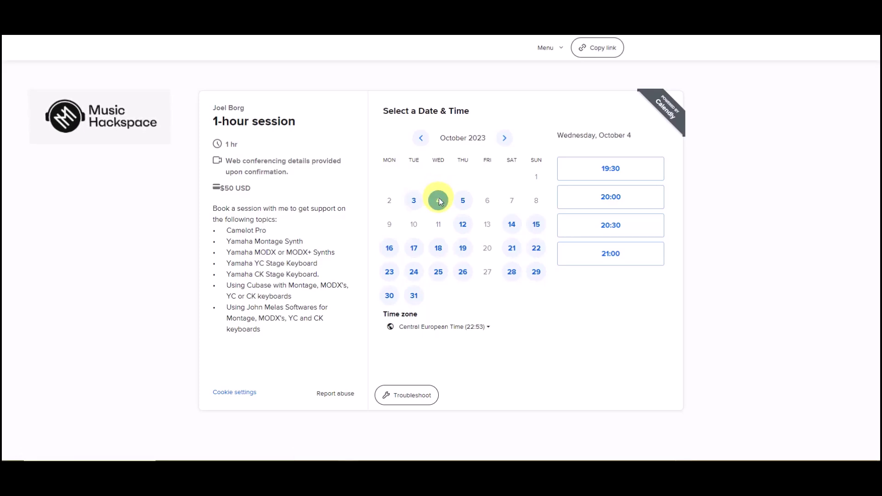
click(605, 223)
click(639, 235)
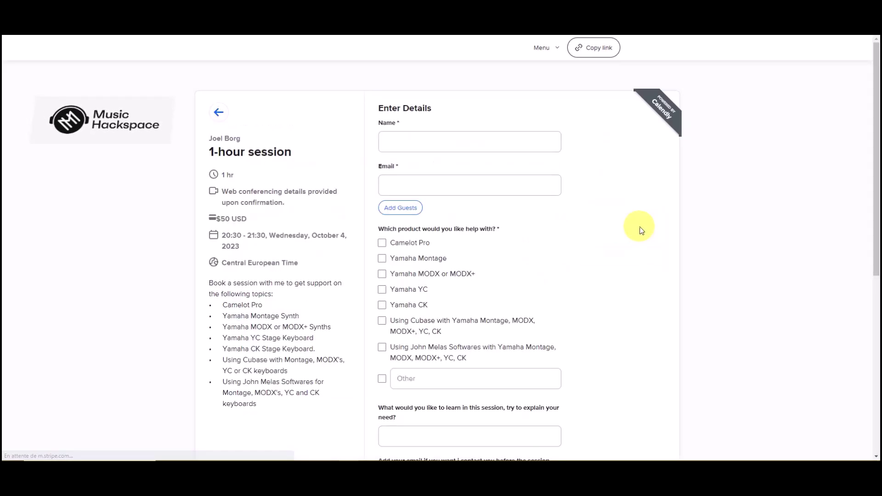
Fill name and email, tick Yamaha MODX or MODX+, and describe what to learn
click(426, 142)
click(404, 185)
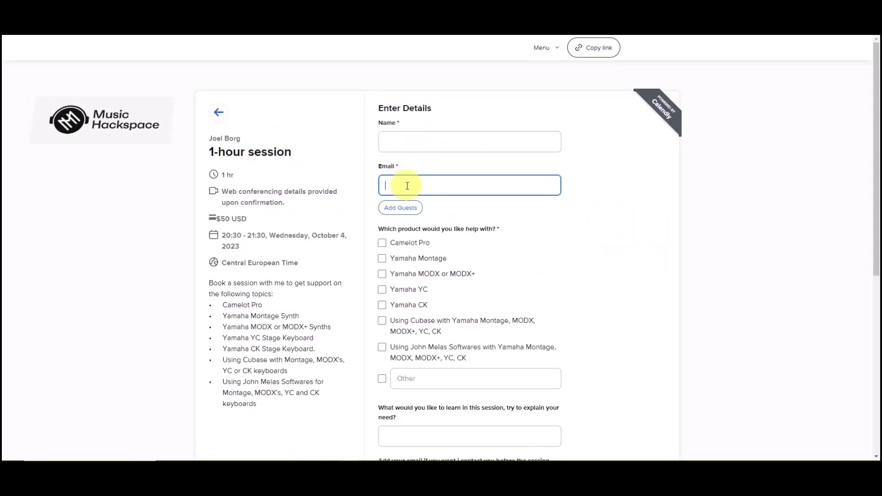
click(381, 274)
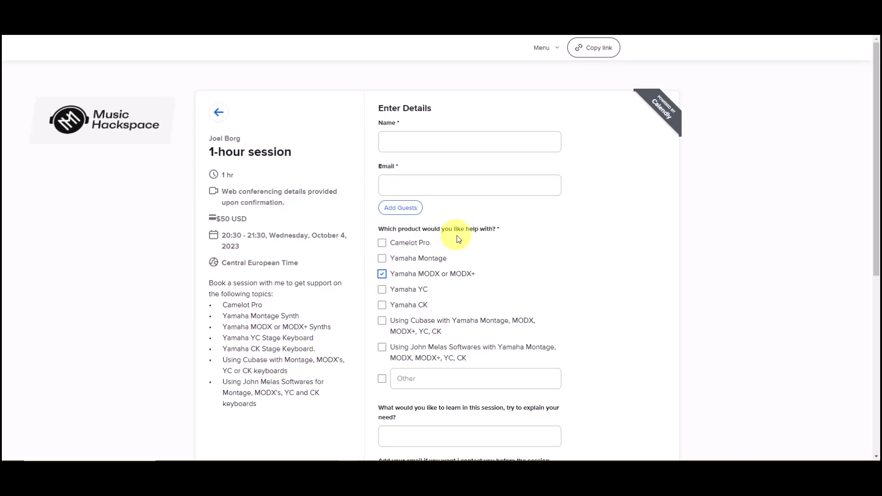
scroll(445, 232, down, 3)
click(441, 235)
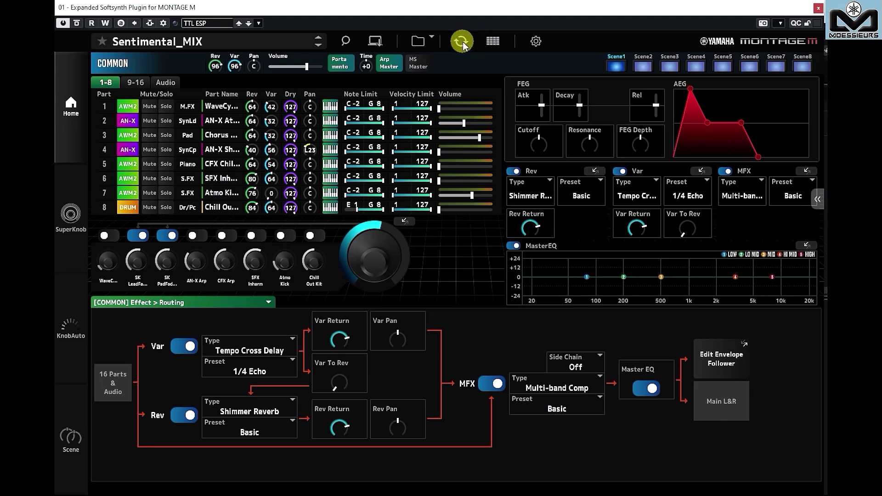
In the M6 sync view, compare User, Library and Backup tabs and select the 226 MB library
click(462, 41)
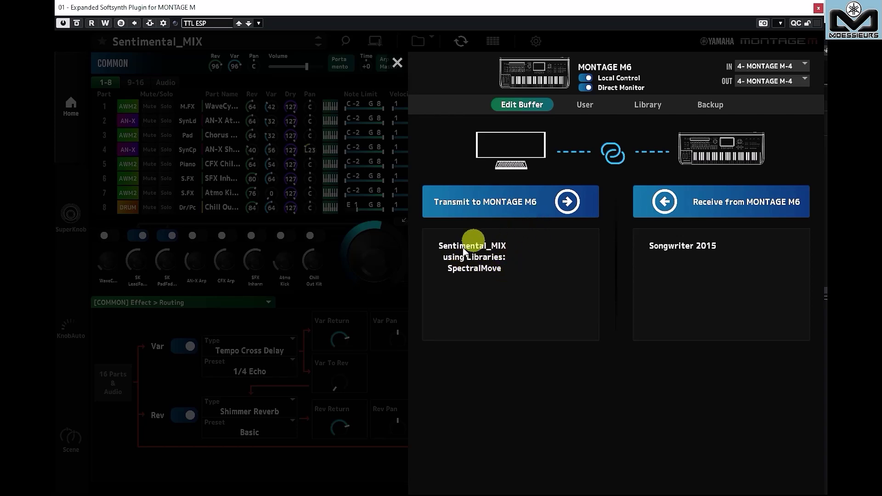
click(588, 105)
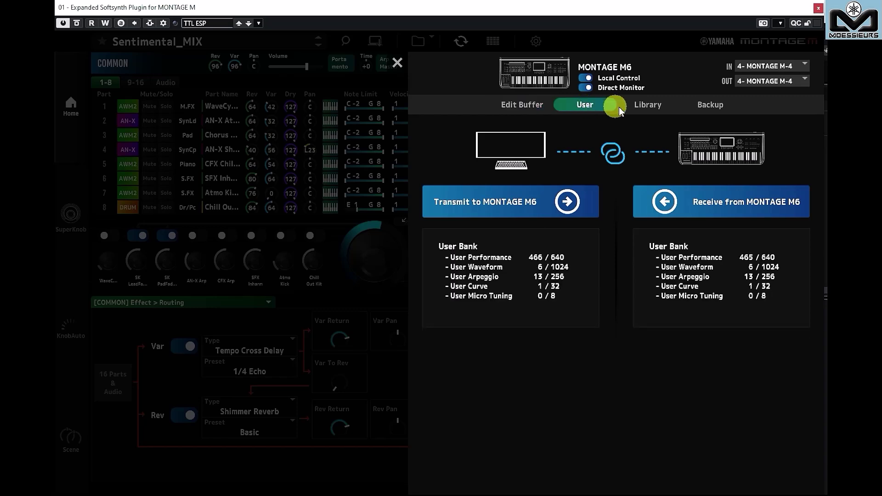
click(651, 107)
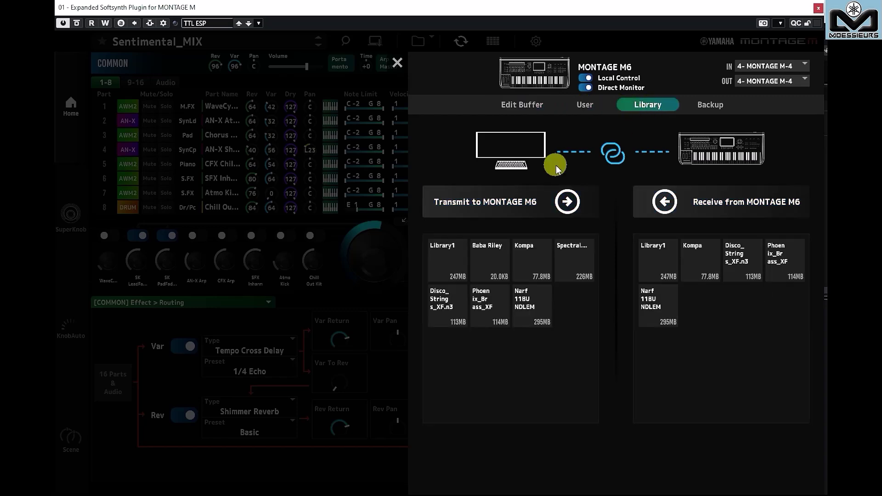
click(577, 255)
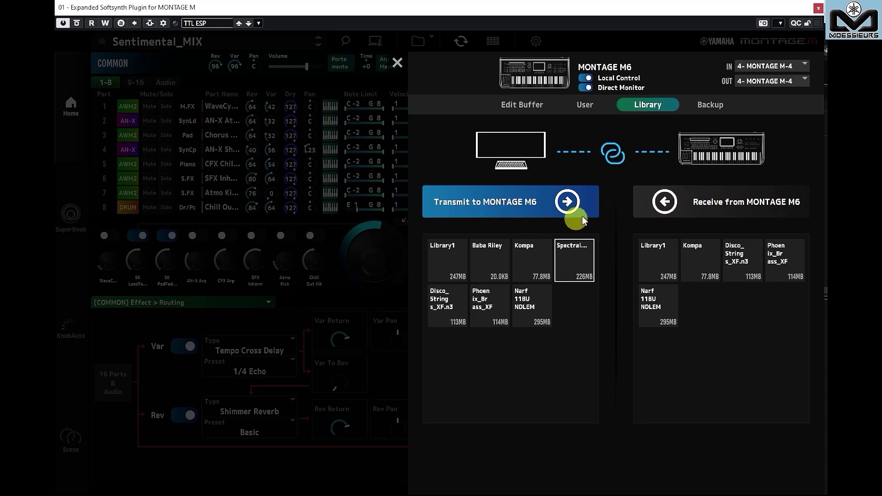
click(709, 104)
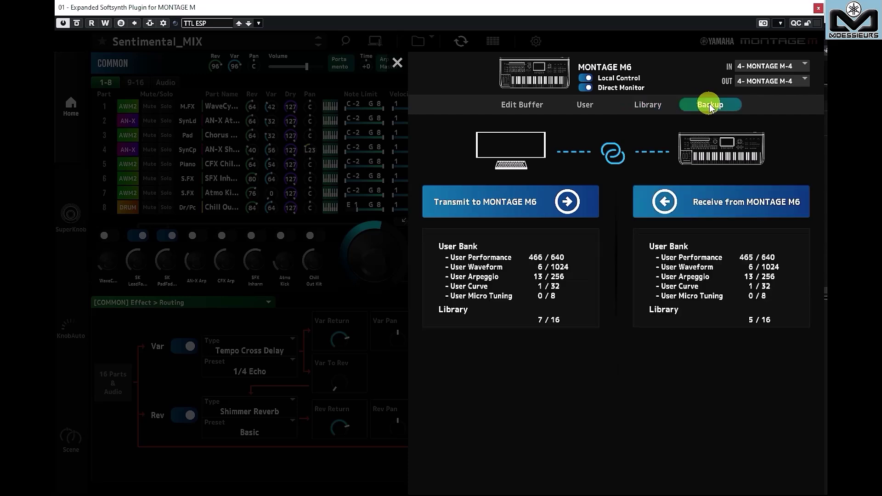
click(652, 108)
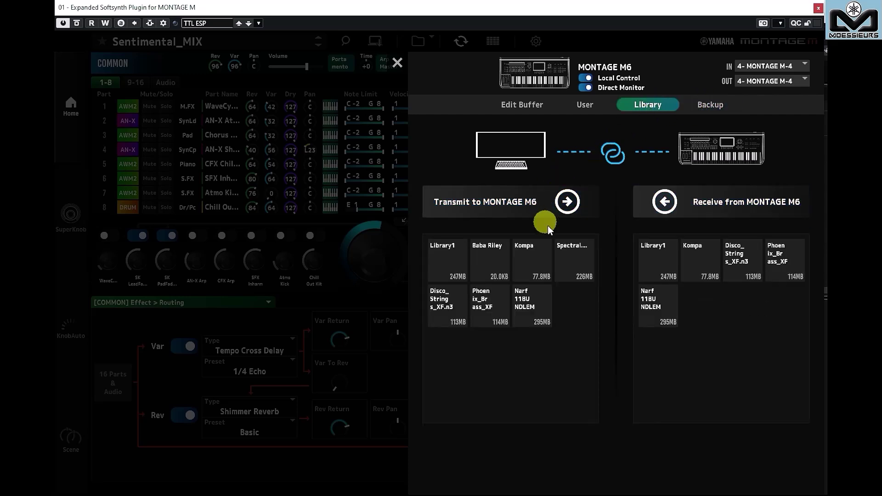
click(570, 255)
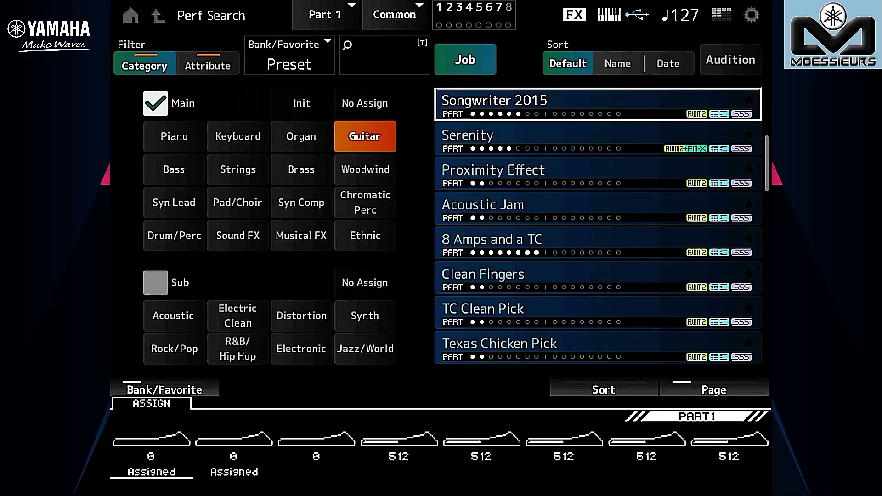
Restrict the keyboard's Perf Search to the SpectralMove bank
click(165, 390)
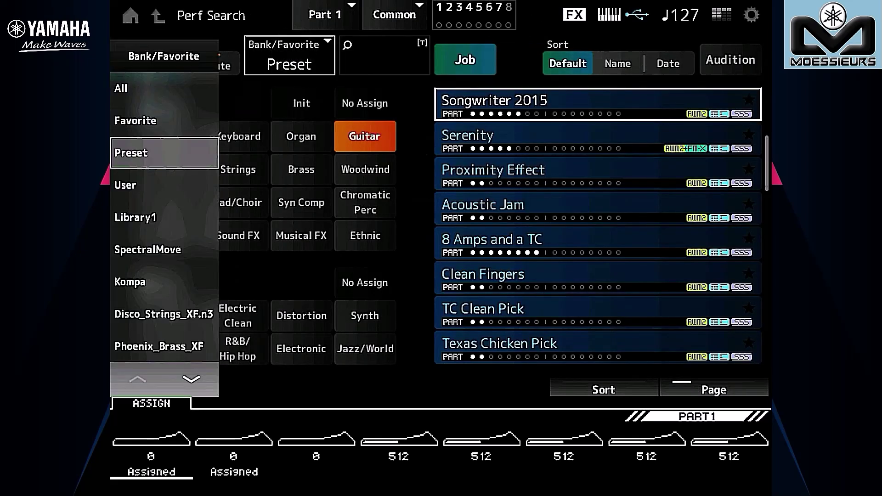
click(148, 250)
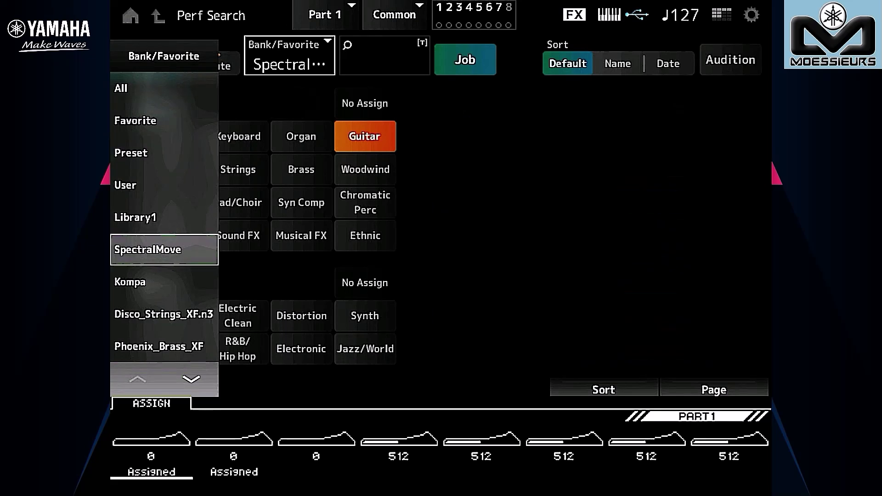
click(165, 390)
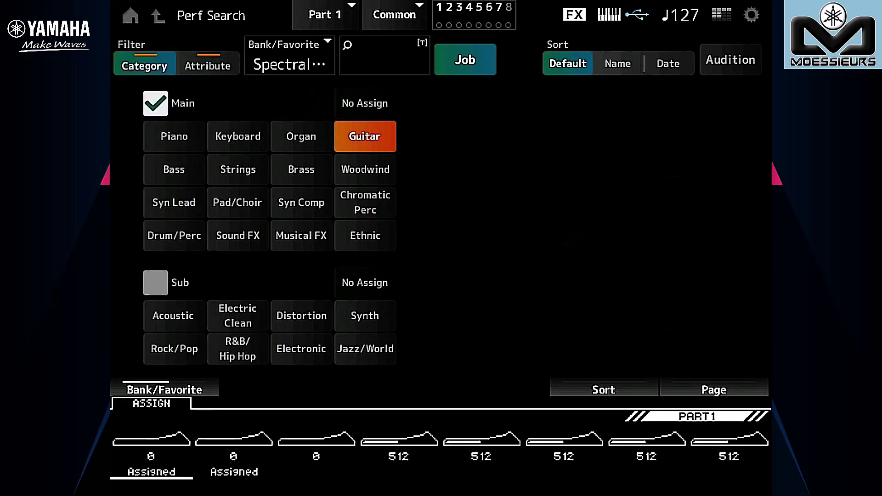
Turn off the Main category filter and clear the MC and Multi attribute filters
click(155, 103)
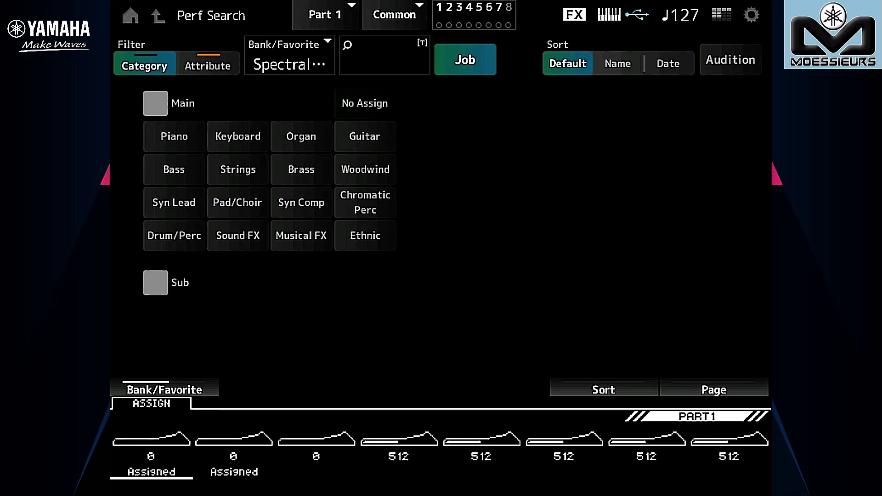
click(155, 103)
click(207, 66)
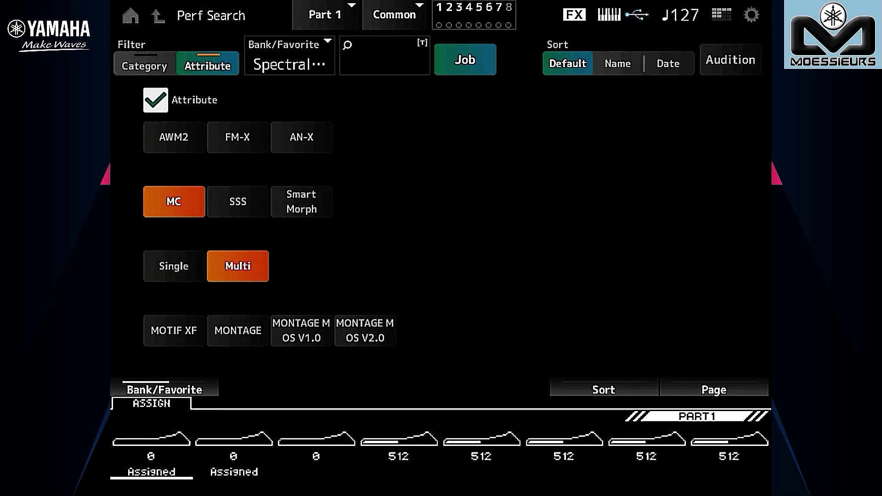
click(238, 266)
click(174, 201)
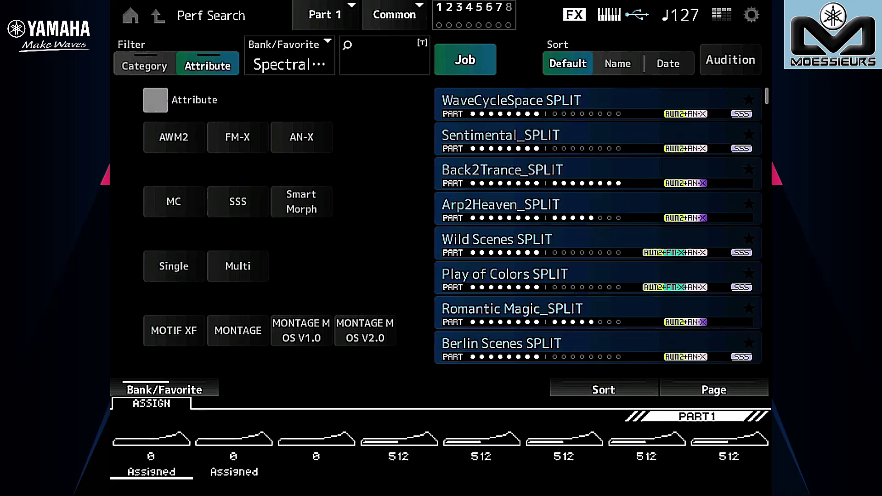
Select Sentimental_SPLIT and return to the Performance Home screen
key(Down)
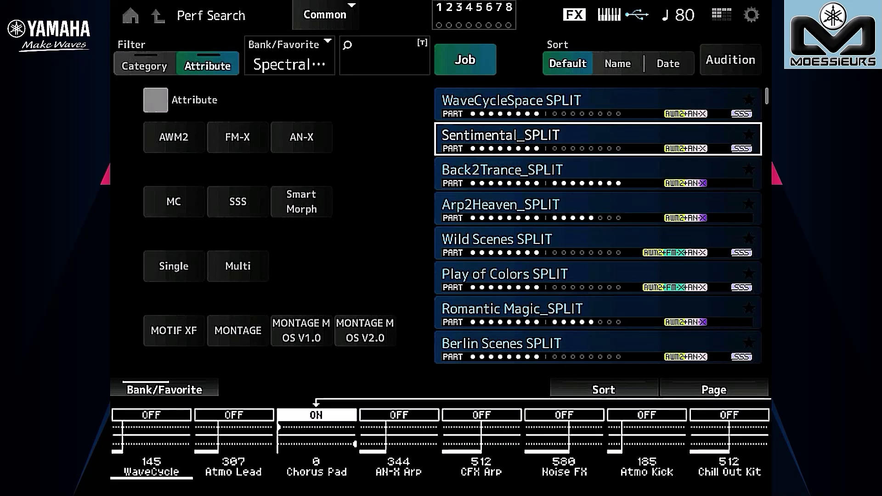
key(Return)
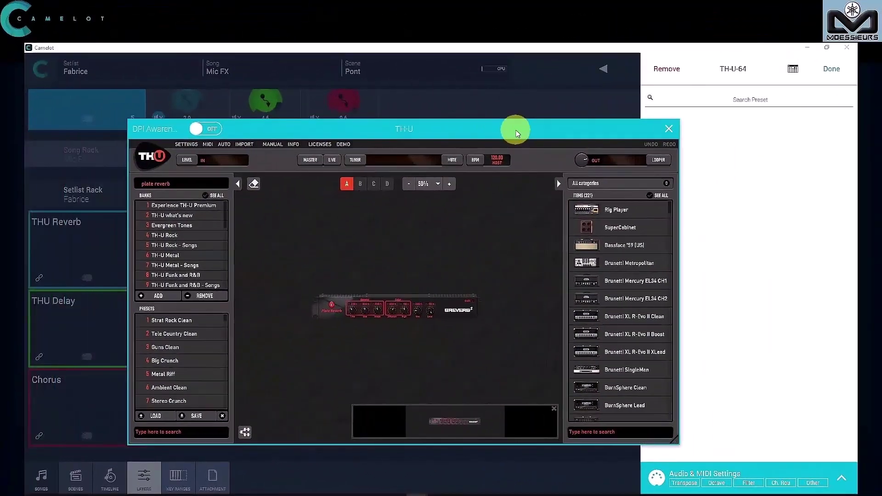
Drag the TH-U plugin window rightward by its title bar
drag(517, 133, 573, 124)
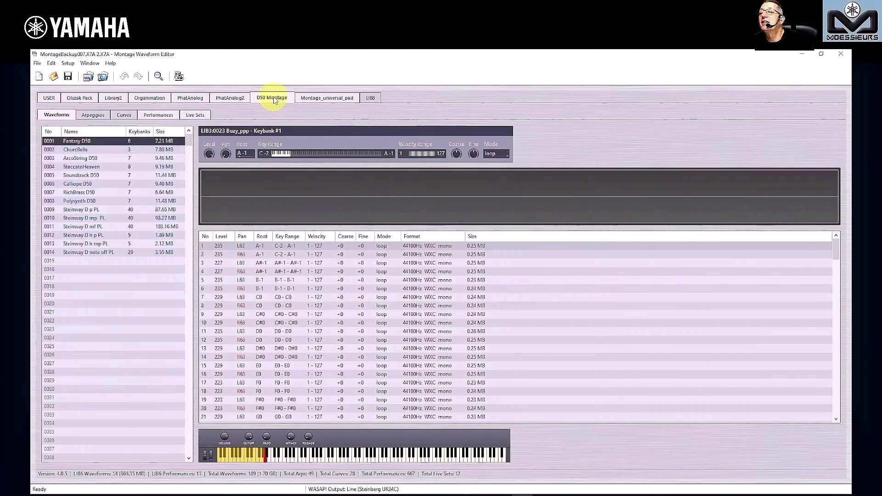
Select 0004 StaccatoHeaven to view its keybanks, then show the library's Performances list
click(87, 150)
click(87, 167)
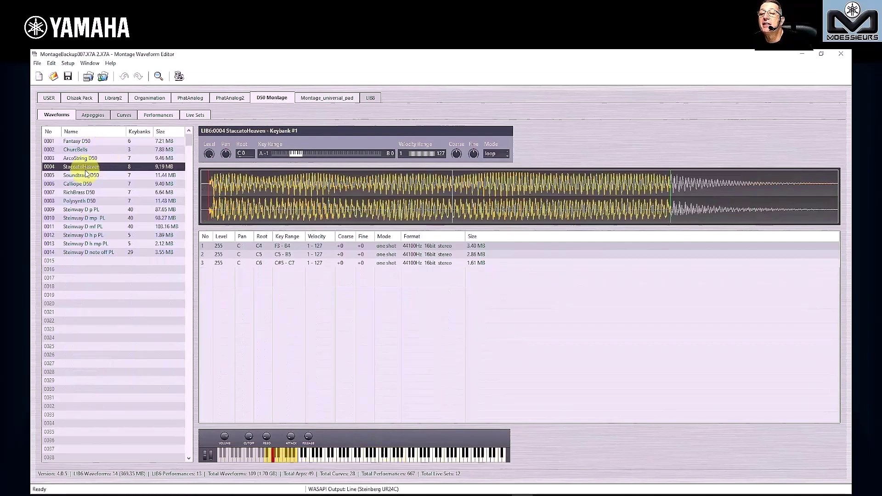
click(149, 116)
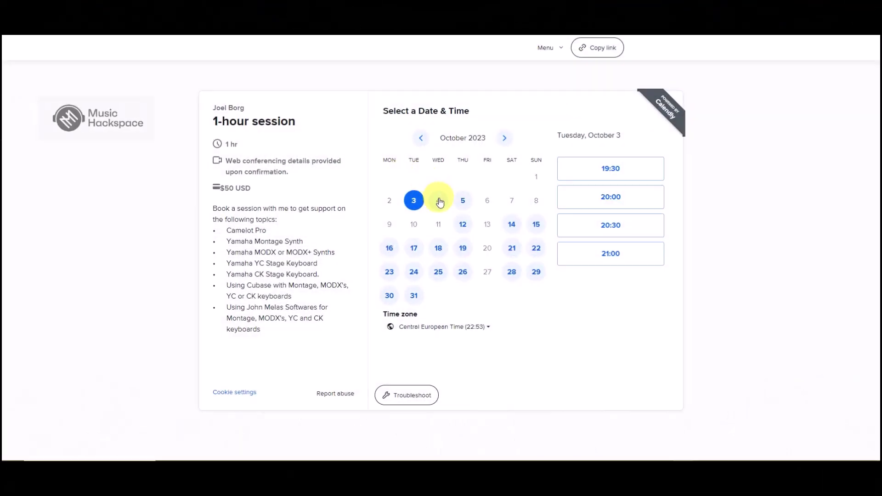
Pick Wednesday, October 4 at 20:30 and continue to the details form
click(438, 201)
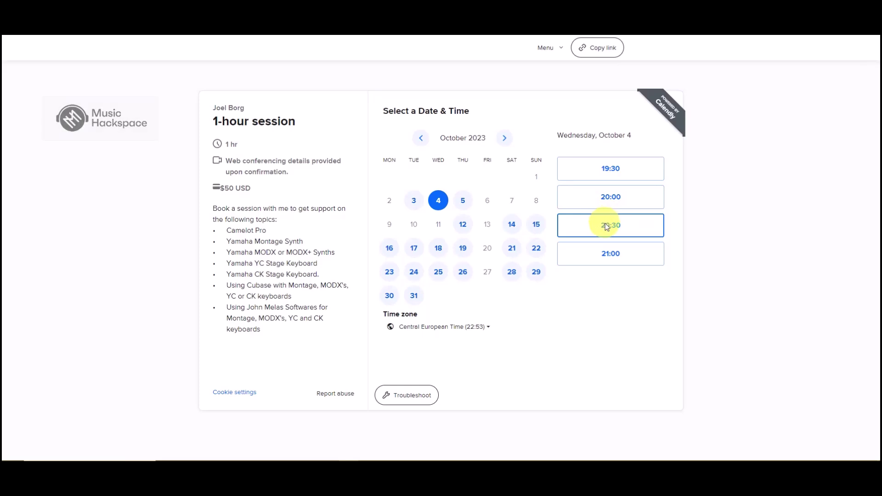
click(607, 225)
click(638, 226)
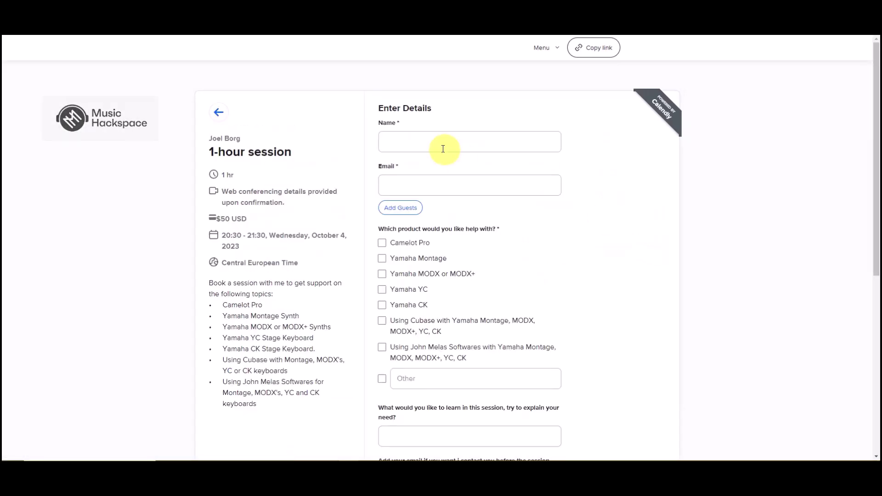
Fill the email field, tick Yamaha MODX or MODX+, and scroll to Schedule Event
click(410, 180)
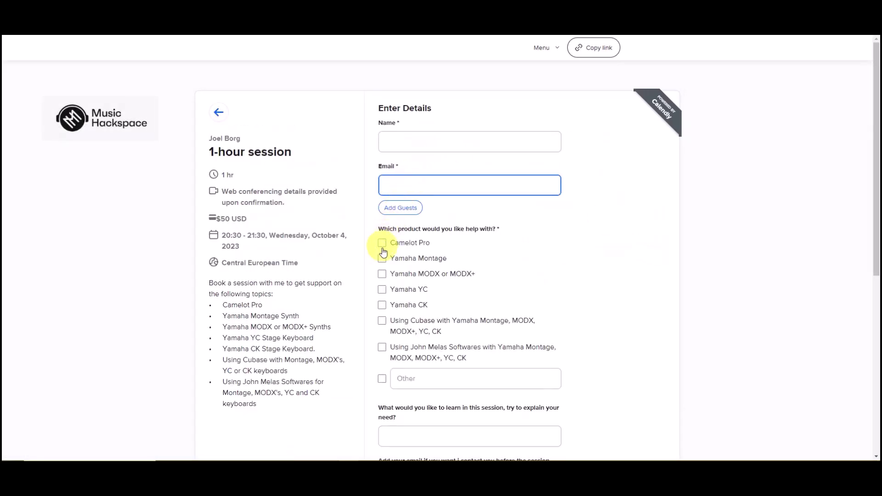
click(382, 274)
scroll(455, 234, down, 3)
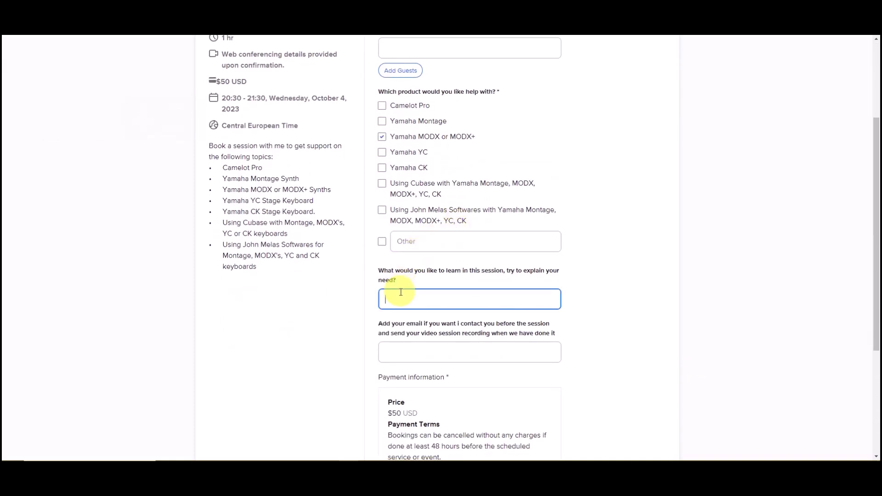
scroll(436, 266, down, 4)
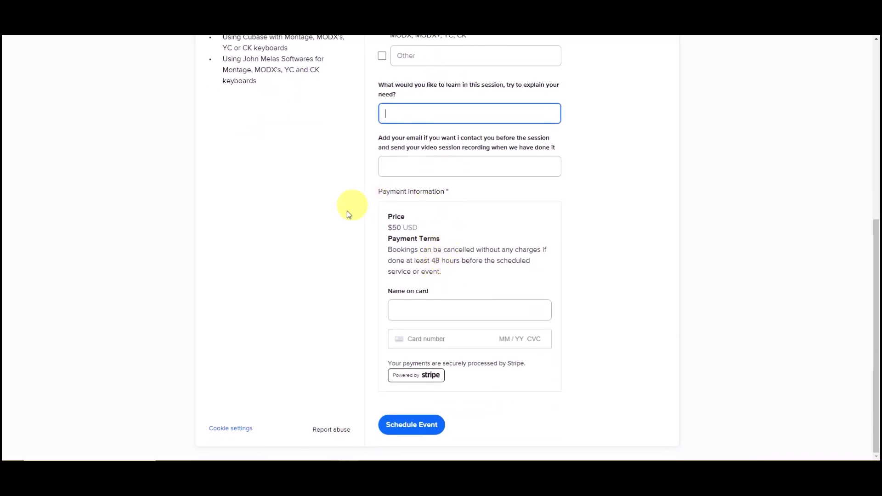